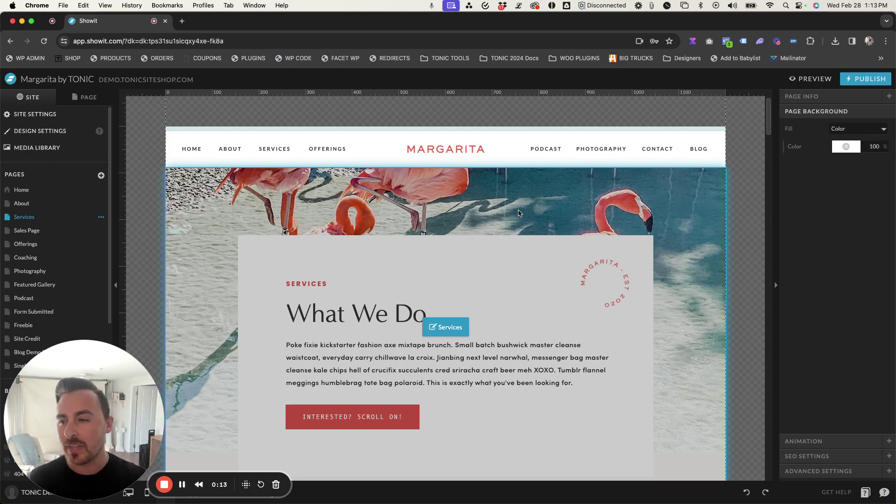
{"action": "scroll", "coordinate": [389, 231], "scroll_direction": "down", "scroll_amount": 1}
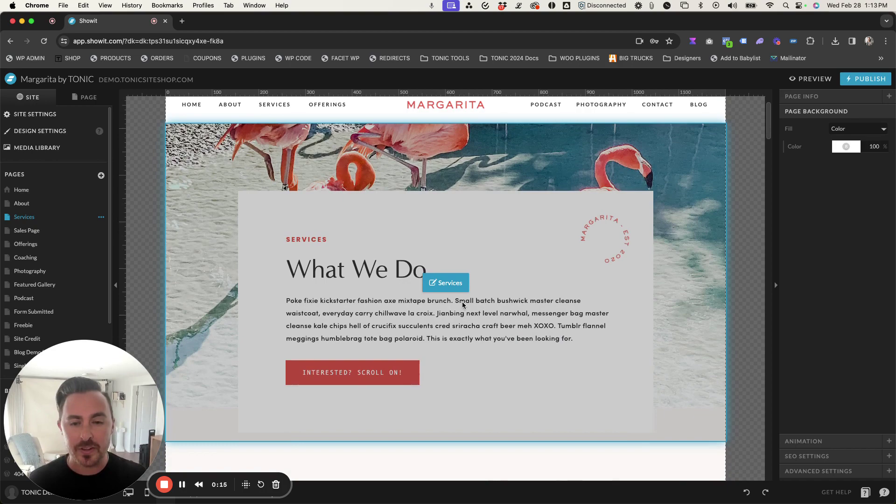
On the Home page, copy the Brand Bio canvas headed 'Coaching for Women Who Want to Thrive'.
{"action": "left_click", "coordinate": [44, 190]}
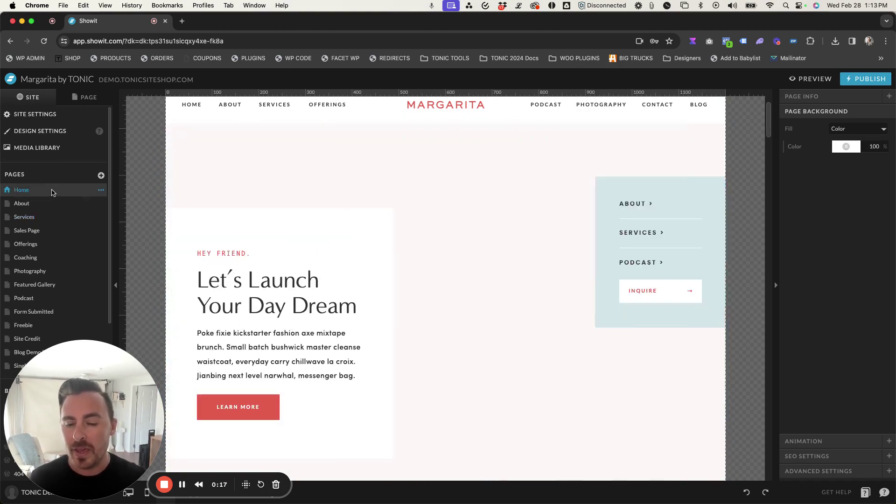
{"action": "scroll", "coordinate": [391, 247], "scroll_direction": "down", "scroll_amount": 5}
{"action": "scroll", "coordinate": [390, 247], "scroll_direction": "down", "scroll_amount": 1}
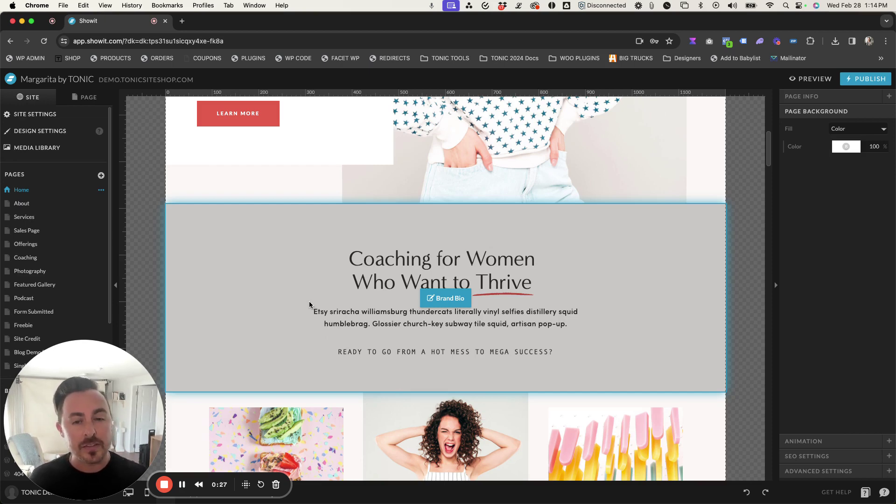
{"action": "left_click", "coordinate": [262, 258]}
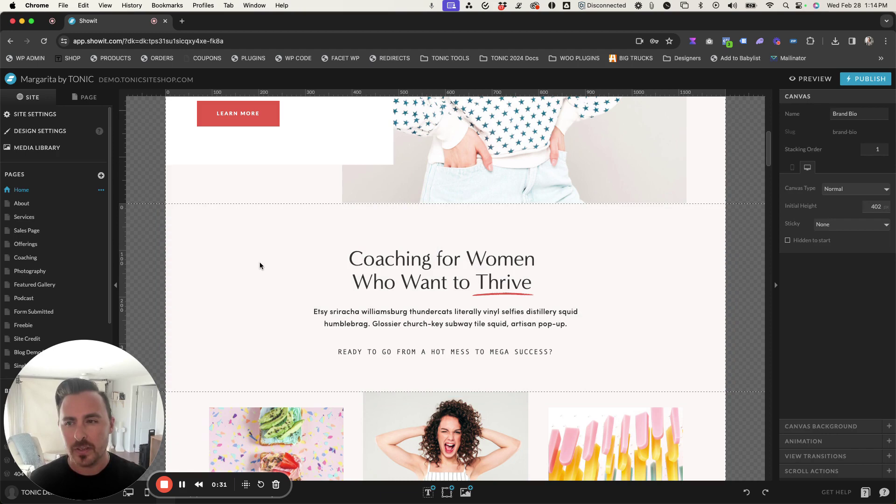
{"action": "left_click", "coordinate": [84, 98]}
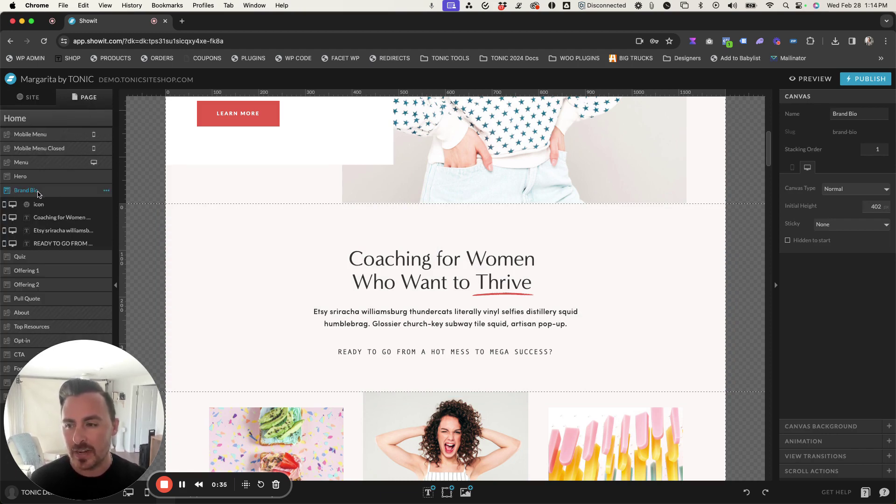
{"action": "left_click", "coordinate": [107, 192]}
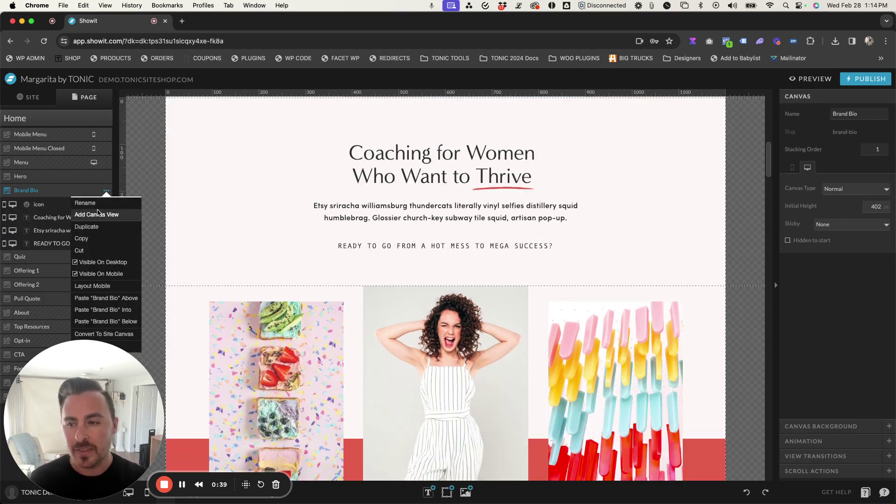
{"action": "left_click", "coordinate": [88, 239]}
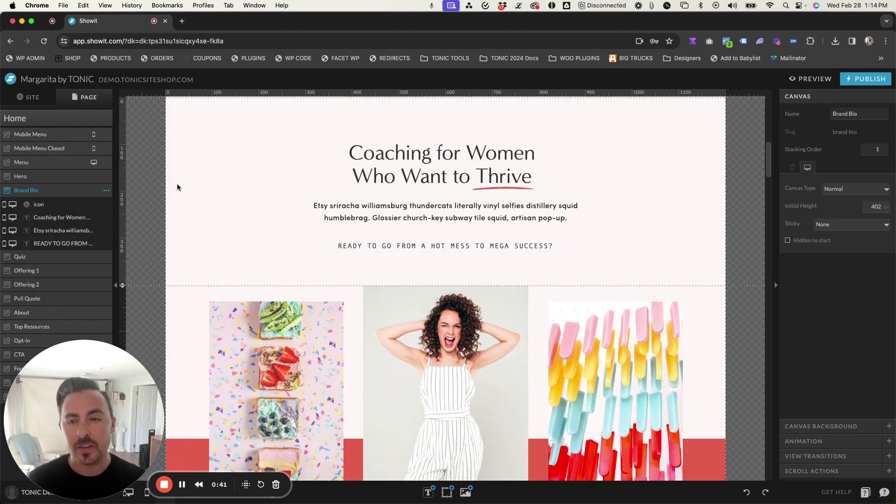
Paste the copied Brand Bio canvas directly below the Services hero canvas on the Services page.
{"action": "left_click", "coordinate": [32, 98]}
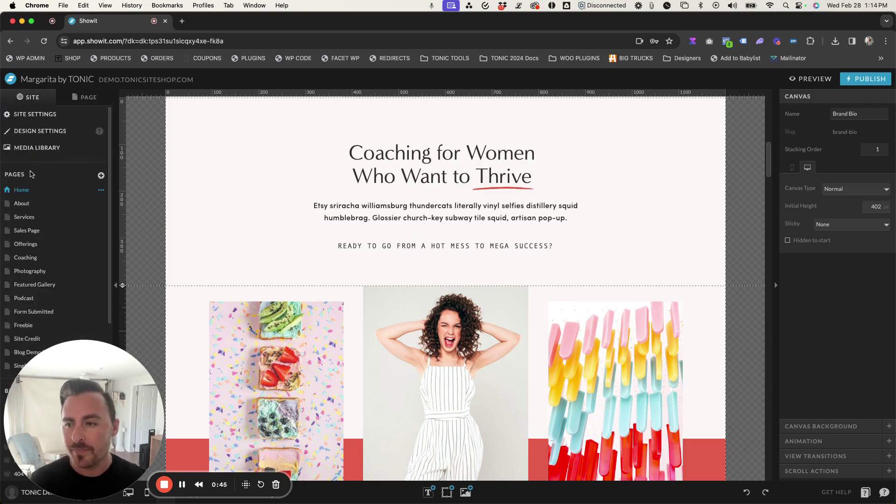
{"action": "left_click", "coordinate": [30, 219]}
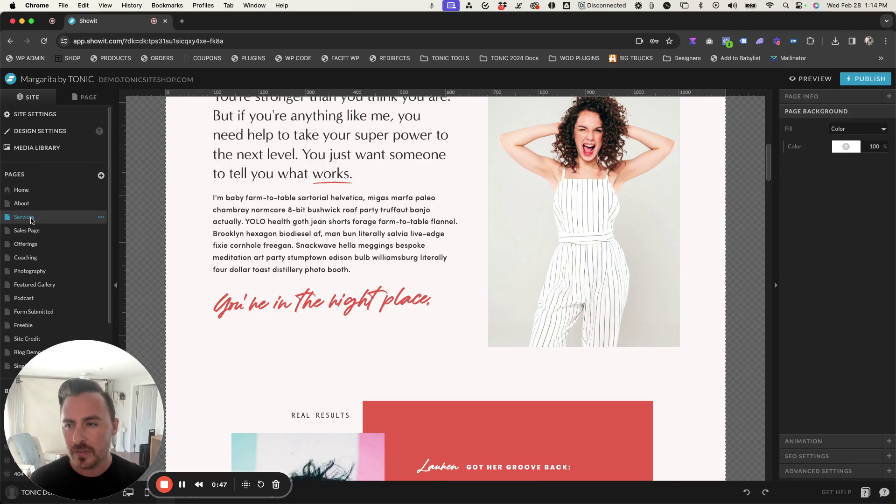
{"action": "left_click", "coordinate": [87, 100]}
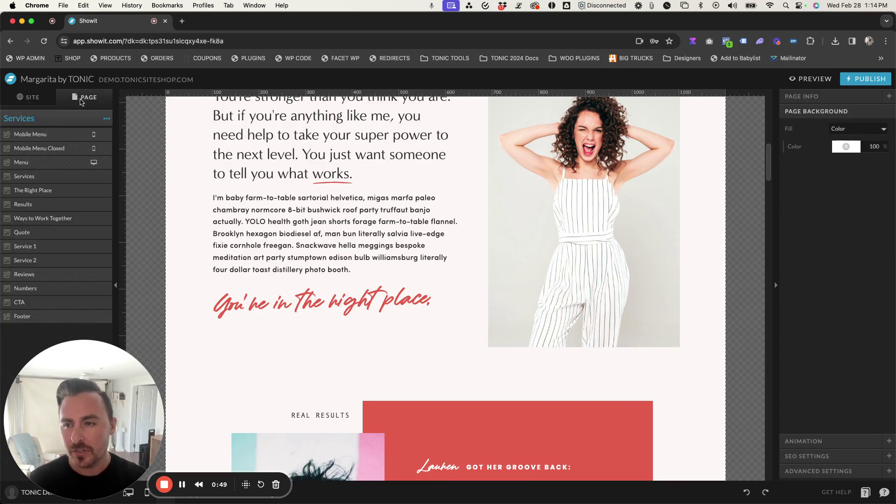
{"action": "scroll", "coordinate": [218, 188], "scroll_direction": "up", "scroll_amount": 5}
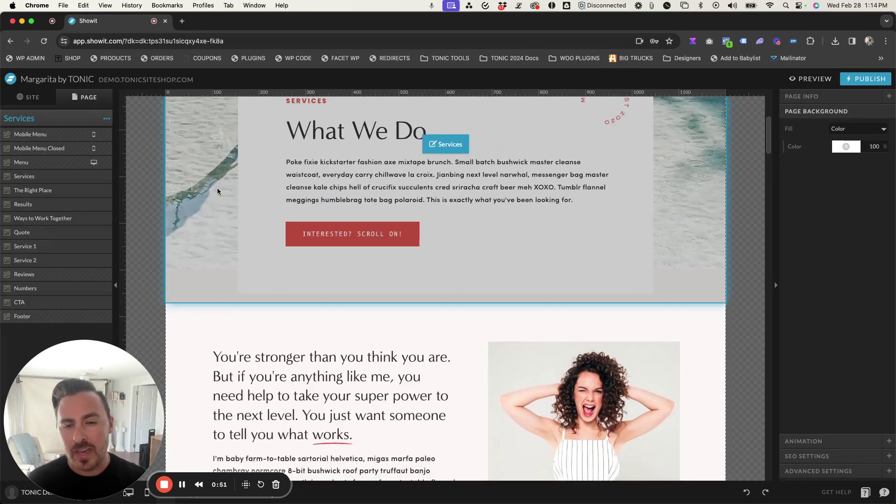
{"action": "scroll", "coordinate": [218, 188], "scroll_direction": "up", "scroll_amount": 3}
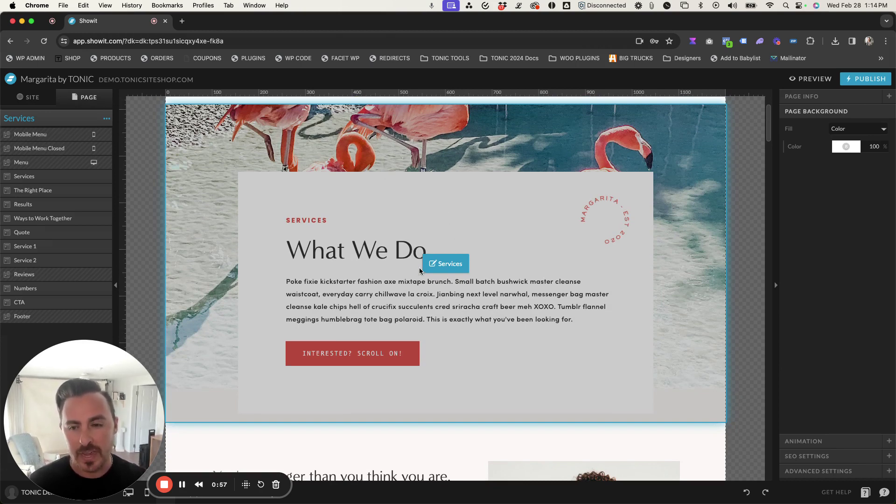
{"action": "left_click", "coordinate": [209, 204]}
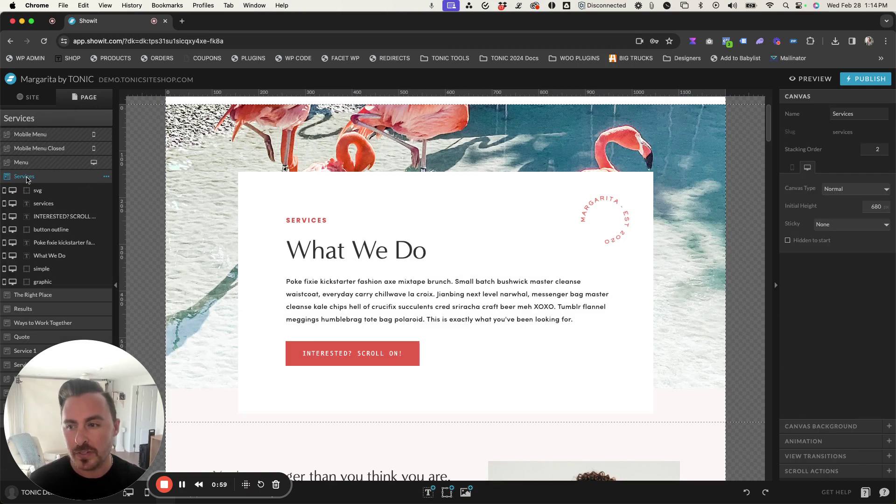
{"action": "left_click", "coordinate": [106, 177]}
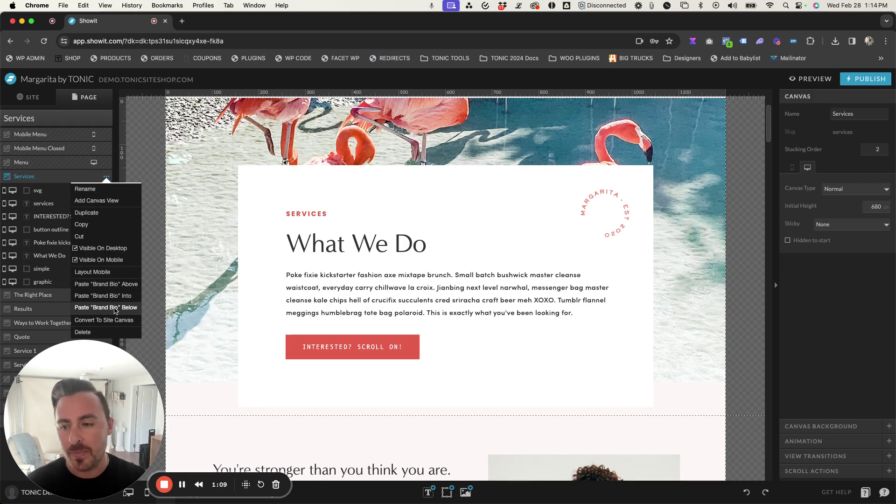
{"action": "left_click", "coordinate": [115, 310]}
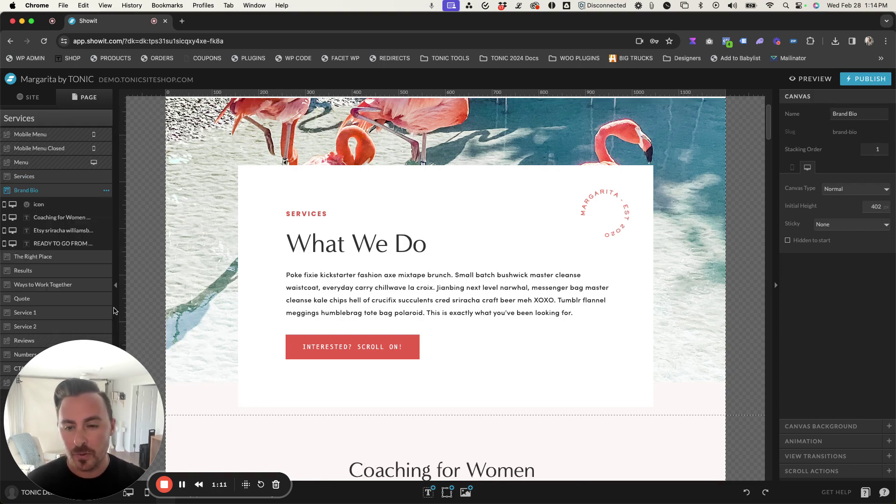
{"action": "scroll", "coordinate": [349, 272], "scroll_direction": "down", "scroll_amount": 3}
{"action": "scroll", "coordinate": [350, 272], "scroll_direction": "down", "scroll_amount": 2}
{"action": "scroll", "coordinate": [250, 219], "scroll_direction": "up", "scroll_amount": 2}
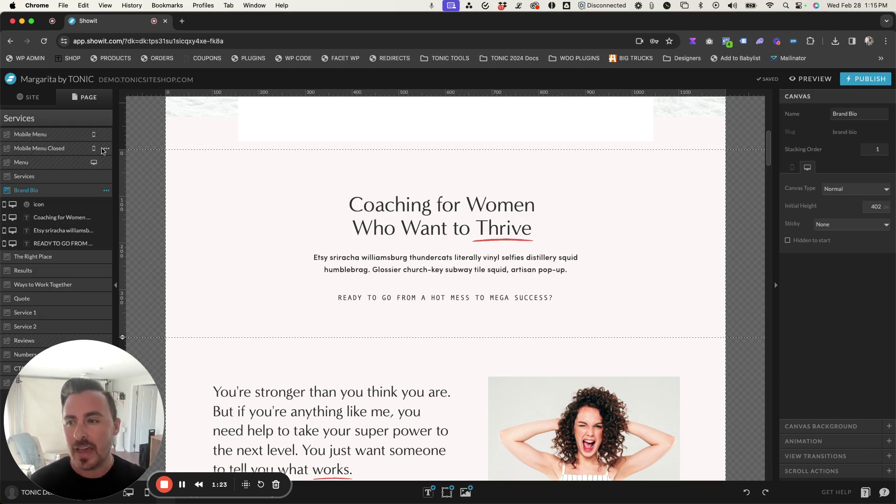
{"action": "scroll", "coordinate": [211, 176], "scroll_direction": "up", "scroll_amount": 1}
{"action": "scroll", "coordinate": [210, 175], "scroll_direction": "up", "scroll_amount": 2}
Deselect Brand Bio and open Add From Library from the Services page options.
{"action": "left_click", "coordinate": [96, 121]}
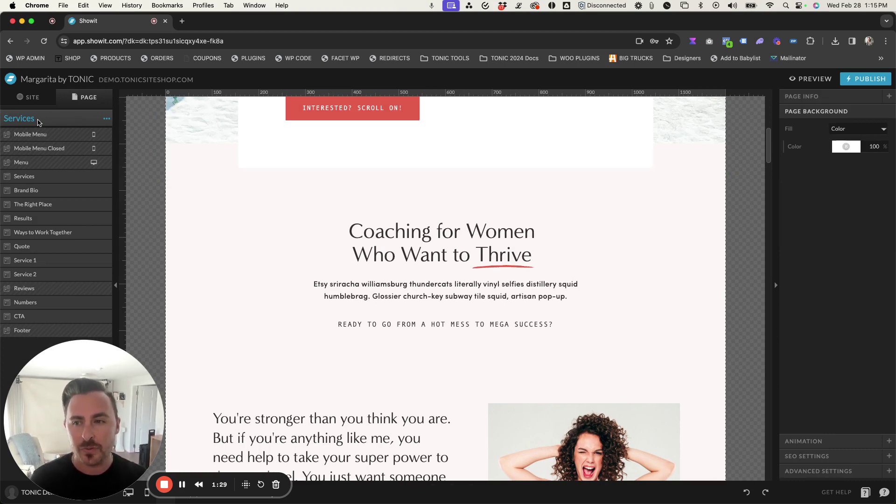
{"action": "left_click", "coordinate": [107, 119]}
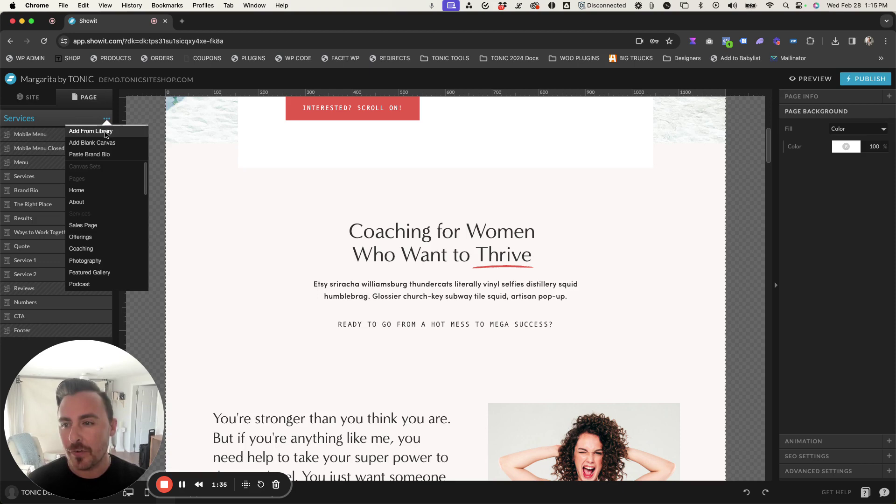
{"action": "left_click", "coordinate": [110, 131]}
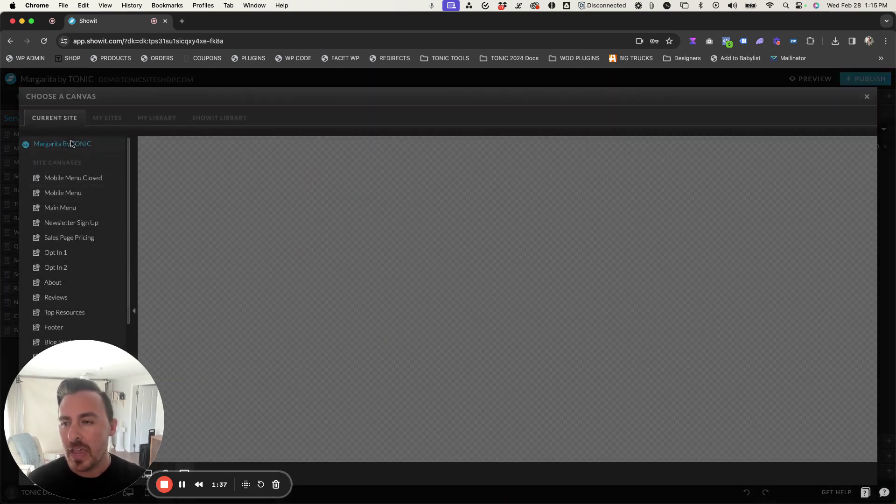
{"action": "scroll", "coordinate": [74, 224], "scroll_direction": "down", "scroll_amount": 3}
{"action": "scroll", "coordinate": [74, 226], "scroll_direction": "down", "scroll_amount": 2}
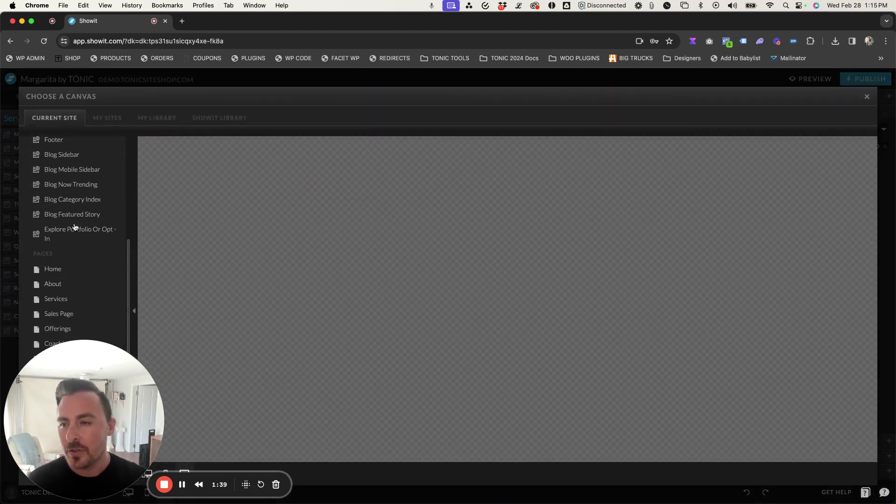
{"action": "scroll", "coordinate": [75, 228], "scroll_direction": "up", "scroll_amount": 3}
{"action": "scroll", "coordinate": [75, 226], "scroll_direction": "up", "scroll_amount": 1}
{"action": "scroll", "coordinate": [72, 229], "scroll_direction": "up", "scroll_amount": 2}
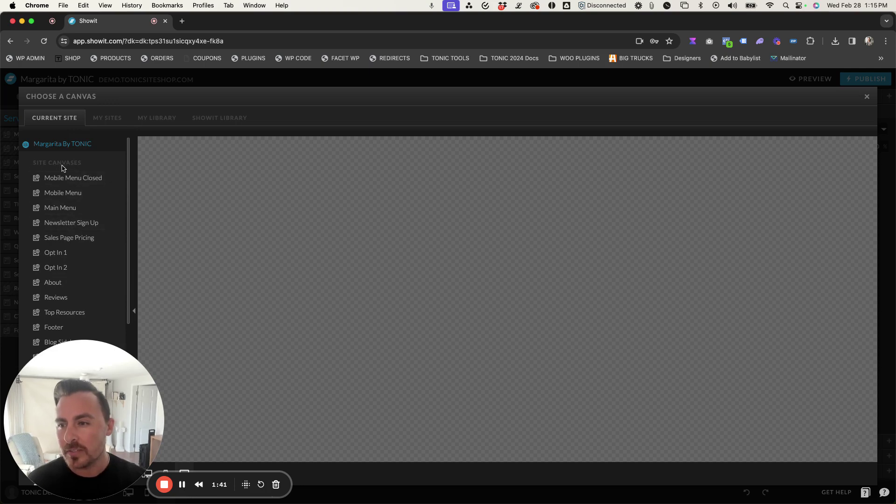
{"action": "scroll", "coordinate": [72, 235], "scroll_direction": "down", "scroll_amount": 2}
Preview the About site canvas and add it to the Services page.
{"action": "left_click", "coordinate": [55, 204]}
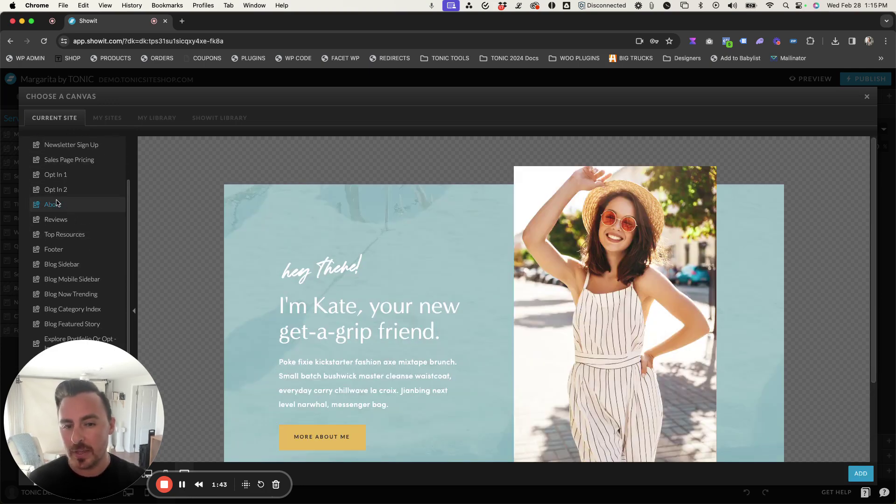
{"action": "scroll", "coordinate": [306, 213], "scroll_direction": "down", "scroll_amount": 2}
{"action": "scroll", "coordinate": [306, 210], "scroll_direction": "down", "scroll_amount": 2}
{"action": "scroll", "coordinate": [305, 210], "scroll_direction": "up", "scroll_amount": 2}
{"action": "scroll", "coordinate": [306, 210], "scroll_direction": "down", "scroll_amount": 2}
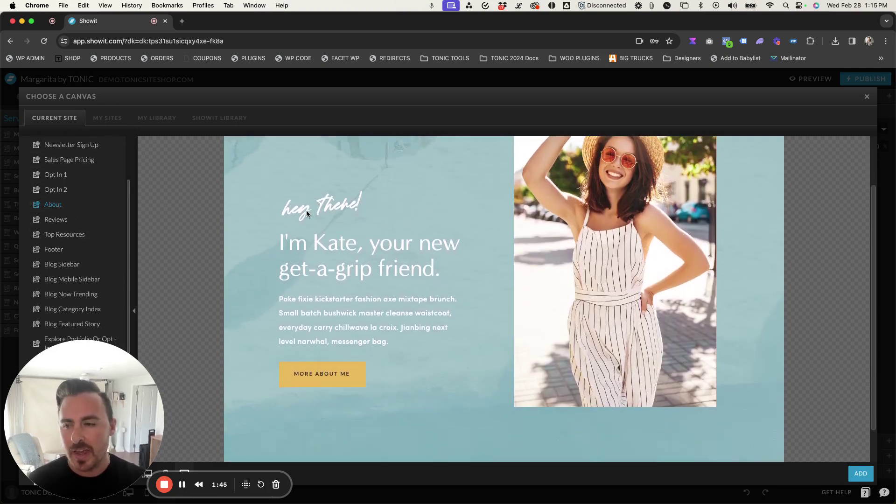
{"action": "scroll", "coordinate": [306, 210], "scroll_direction": "up", "scroll_amount": 1}
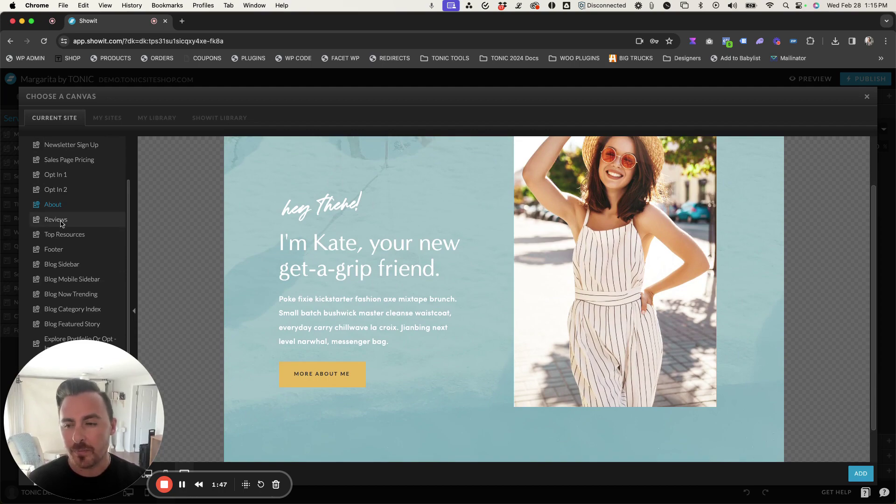
{"action": "left_click", "coordinate": [860, 474]}
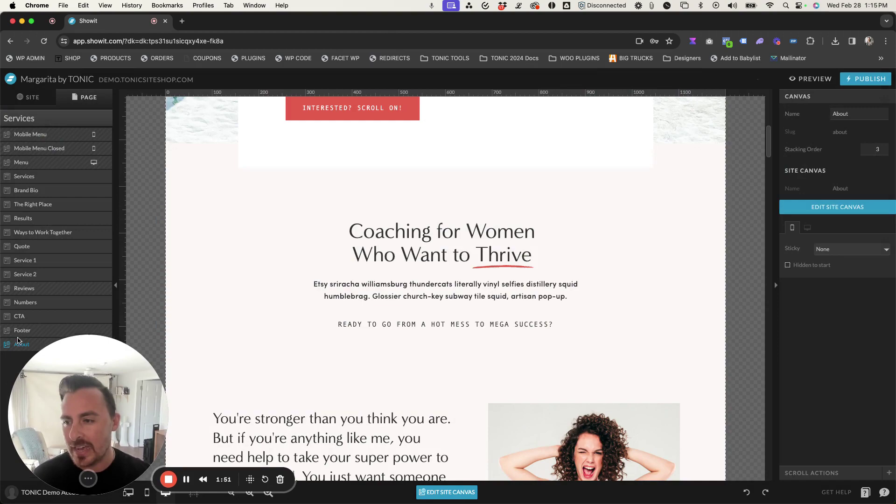
Drag the About canvas layer up to sit just below Brand Bio, then deselect it.
{"action": "mouse_move", "coordinate": [25, 344]}
{"action": "left_mouse_down"}
{"action": "mouse_move", "coordinate": [57, 237]}
{"action": "mouse_move", "coordinate": [56, 203]}
{"action": "left_mouse_up"}
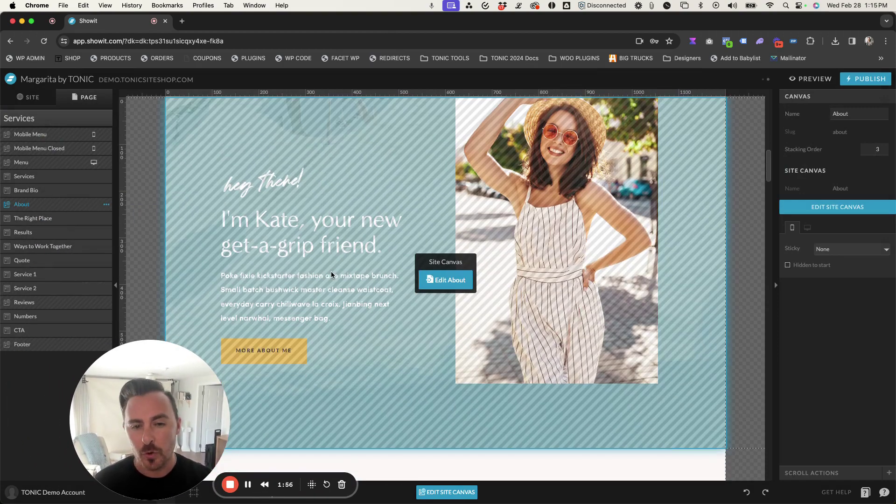
{"action": "scroll", "coordinate": [349, 250], "scroll_direction": "up", "scroll_amount": 2}
{"action": "scroll", "coordinate": [349, 249], "scroll_direction": "up", "scroll_amount": 3}
{"action": "left_click", "coordinate": [252, 237]}
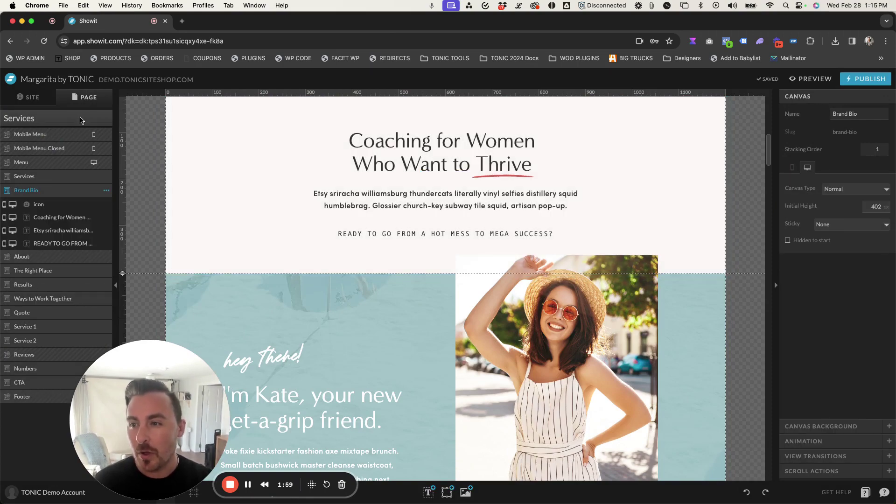
{"action": "left_click", "coordinate": [105, 121]}
Start adding a canvas and preview the Coaching page's Book Your Consultation CTA canvas.
{"action": "left_click", "coordinate": [72, 130]}
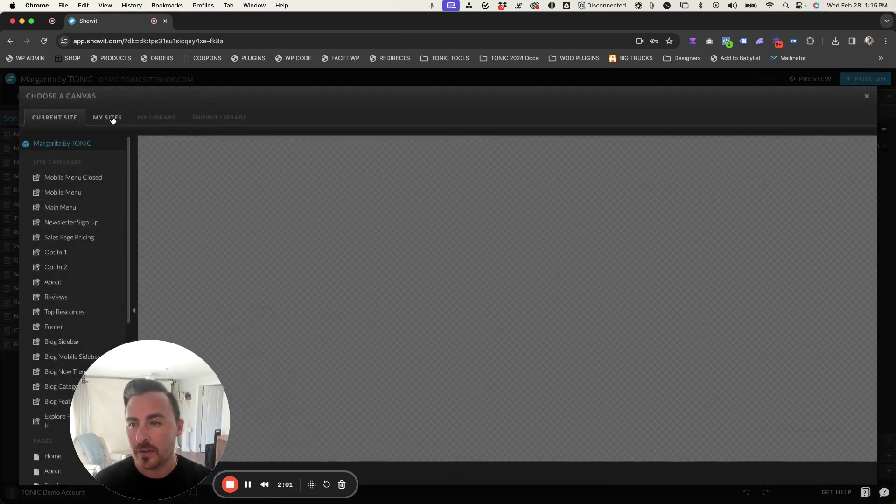
{"action": "scroll", "coordinate": [79, 237], "scroll_direction": "down", "scroll_amount": 3}
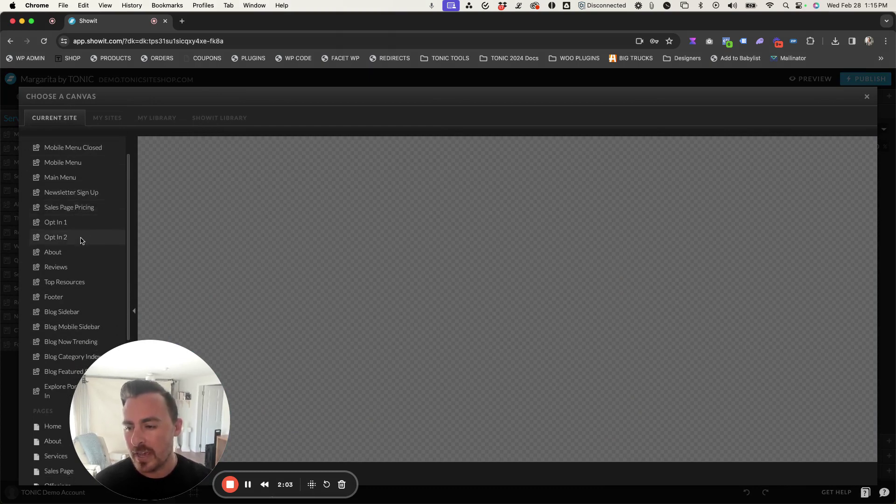
{"action": "scroll", "coordinate": [78, 236], "scroll_direction": "down", "scroll_amount": 3}
{"action": "scroll", "coordinate": [79, 237], "scroll_direction": "down", "scroll_amount": 2}
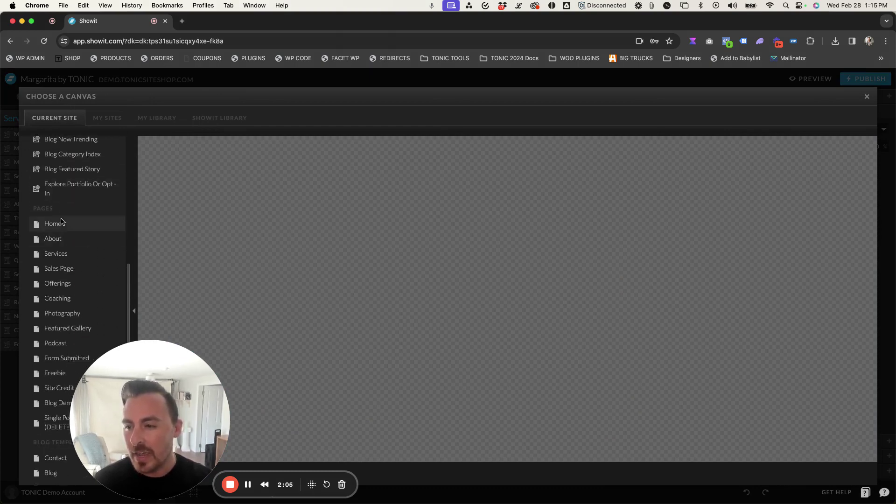
{"action": "left_click", "coordinate": [58, 301]}
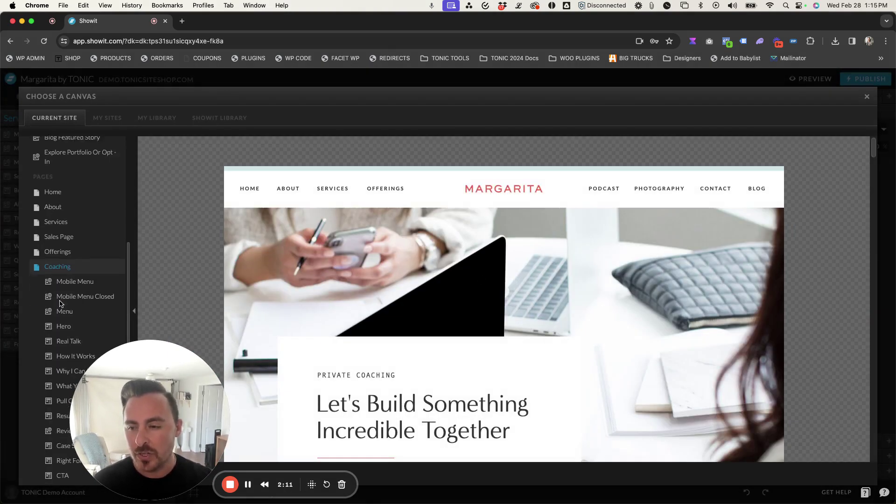
{"action": "scroll", "coordinate": [60, 302], "scroll_direction": "down", "scroll_amount": 5}
{"action": "scroll", "coordinate": [100, 179], "scroll_direction": "up", "scroll_amount": 1}
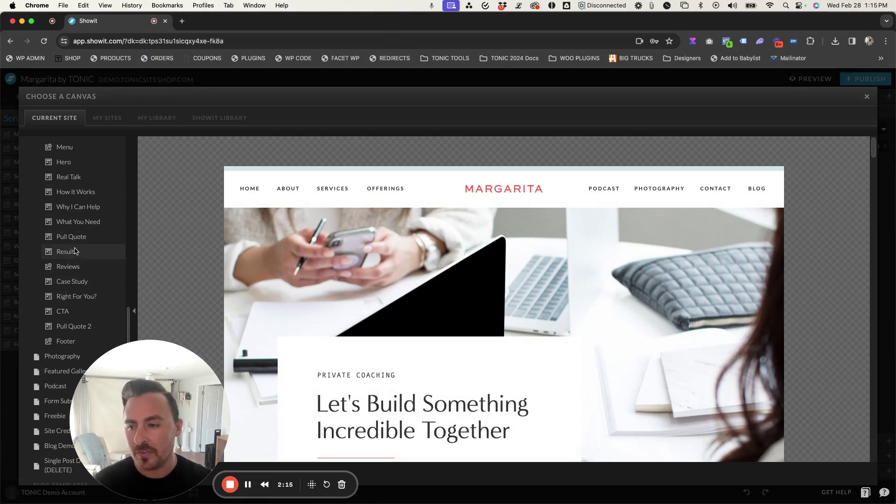
{"action": "scroll", "coordinate": [75, 251], "scroll_direction": "up", "scroll_amount": 1}
{"action": "left_click", "coordinate": [68, 332]}
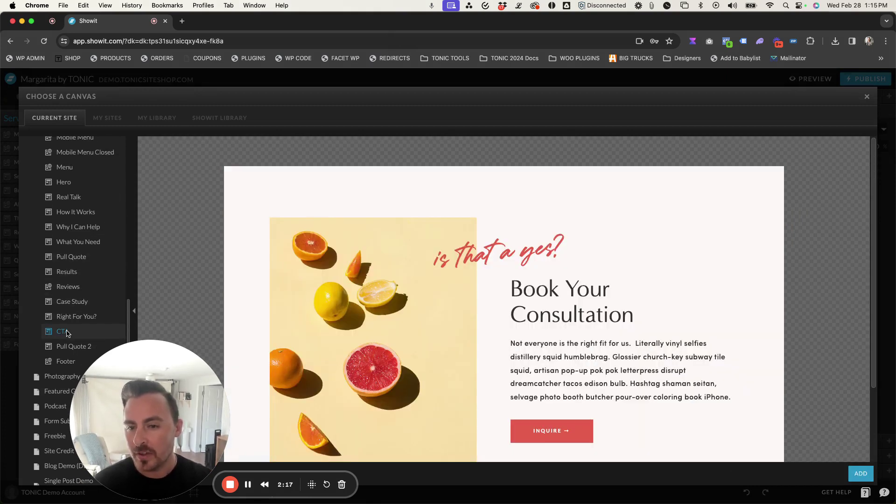
{"action": "scroll", "coordinate": [266, 261], "scroll_direction": "down", "scroll_amount": 2}
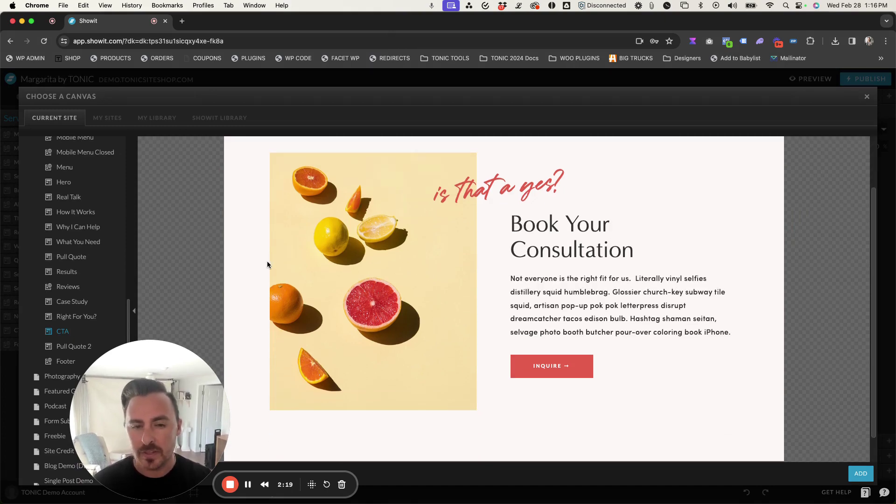
{"action": "scroll", "coordinate": [267, 261], "scroll_direction": "down", "scroll_amount": 2}
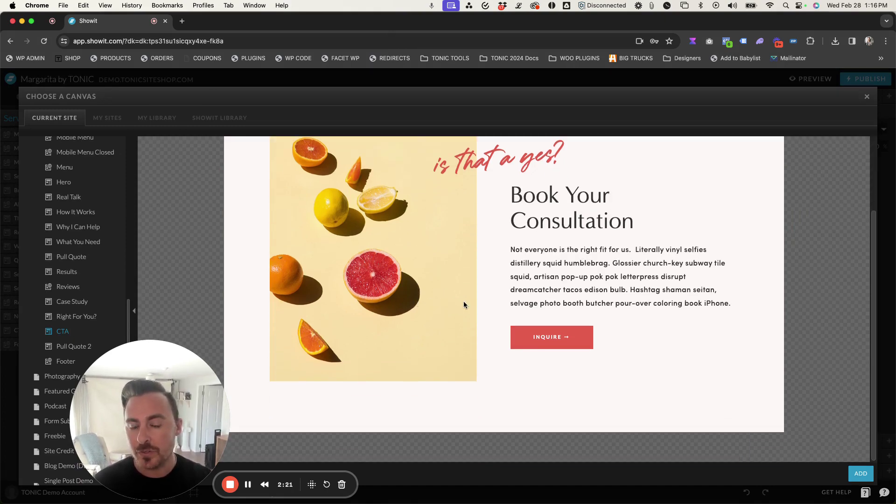
Add the CTA canvas as CTA-1 and drag it up to sit just below Quote.
{"action": "left_click", "coordinate": [861, 473]}
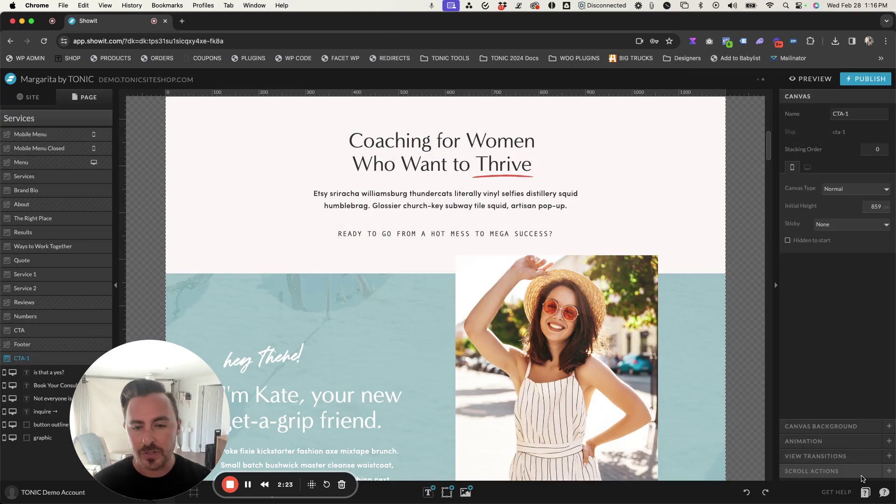
{"action": "left_click", "coordinate": [32, 361]}
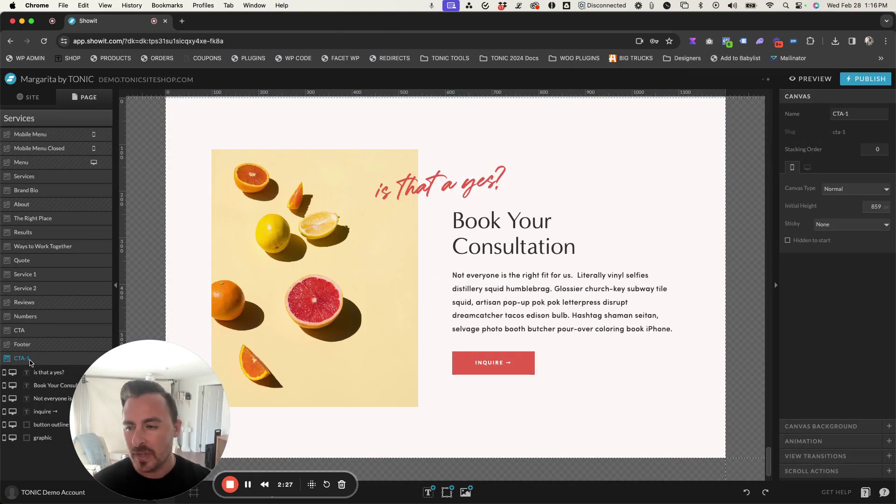
{"action": "left_click_drag", "start_coordinate": [29, 362], "coordinate": [37, 274]}
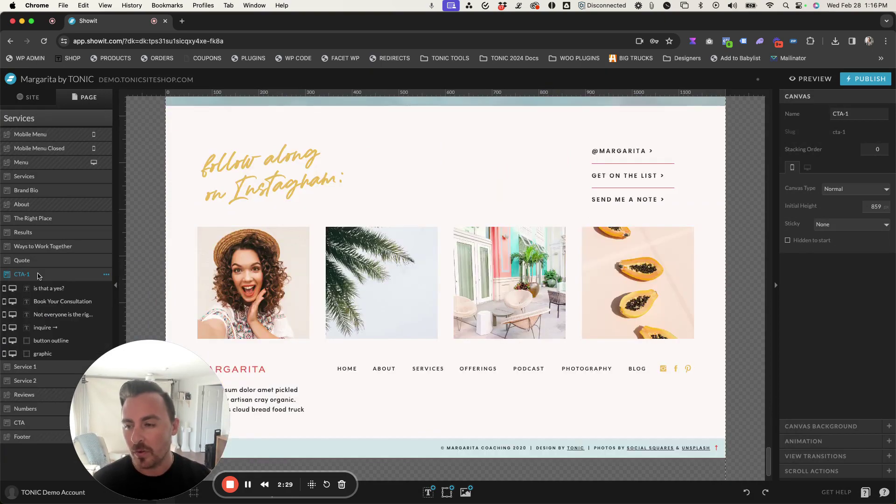